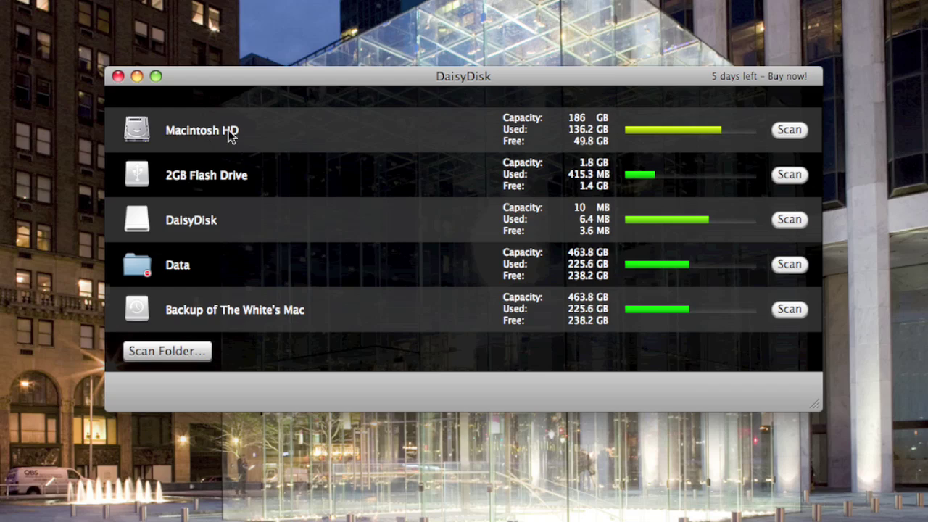
Select Macintosh HD, start its scan, and move the scanning window higher
click(233, 135)
click(787, 128)
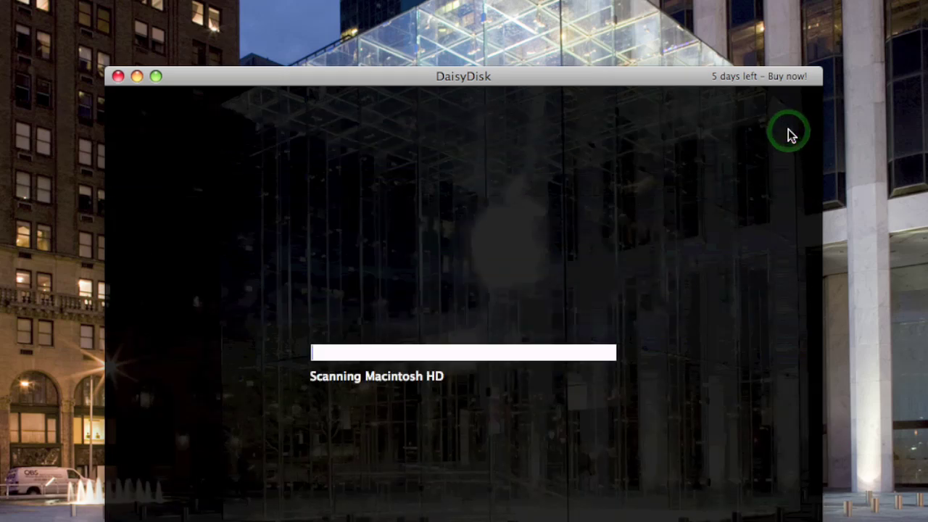
drag(496, 78, 502, 0)
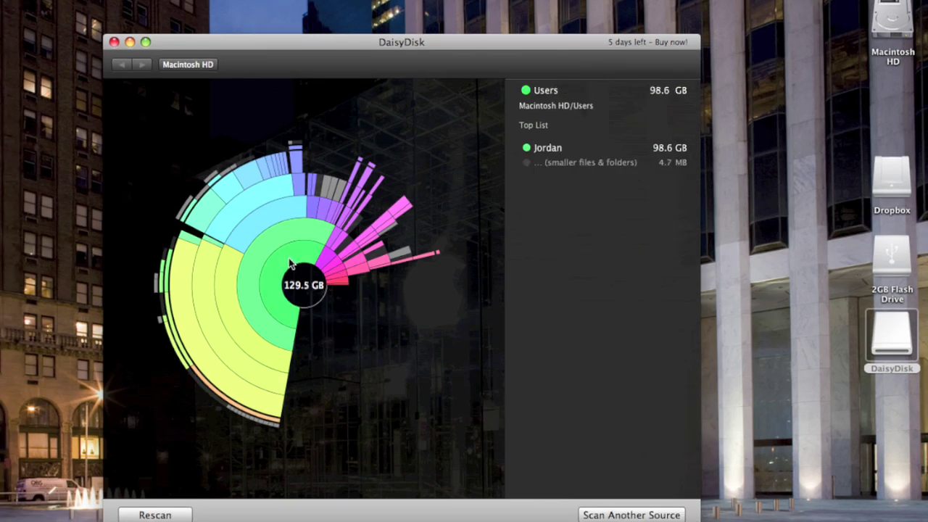
Zoom into the Users folder in the finished Macintosh HD sunburst chart
click(290, 264)
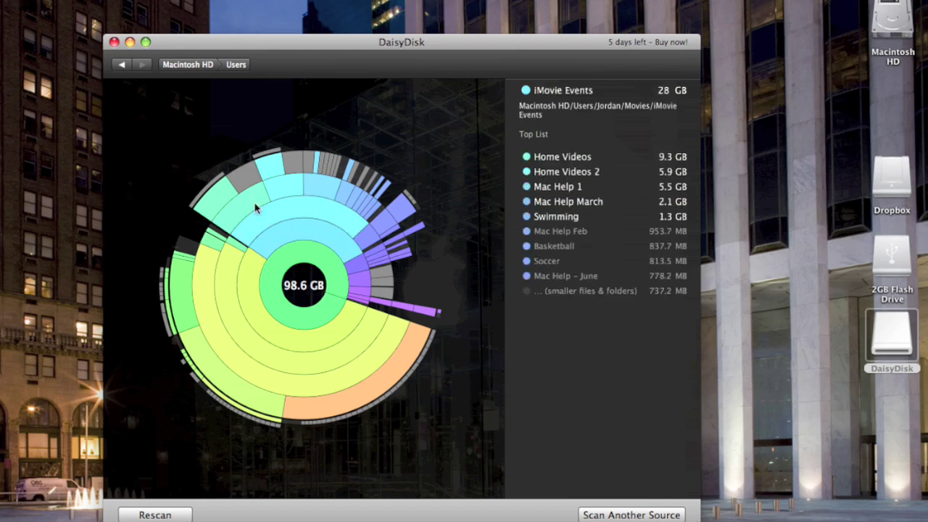
Drill into Jordan's Movies and Mac Help March folders, then step back up to Jordan
click(289, 228)
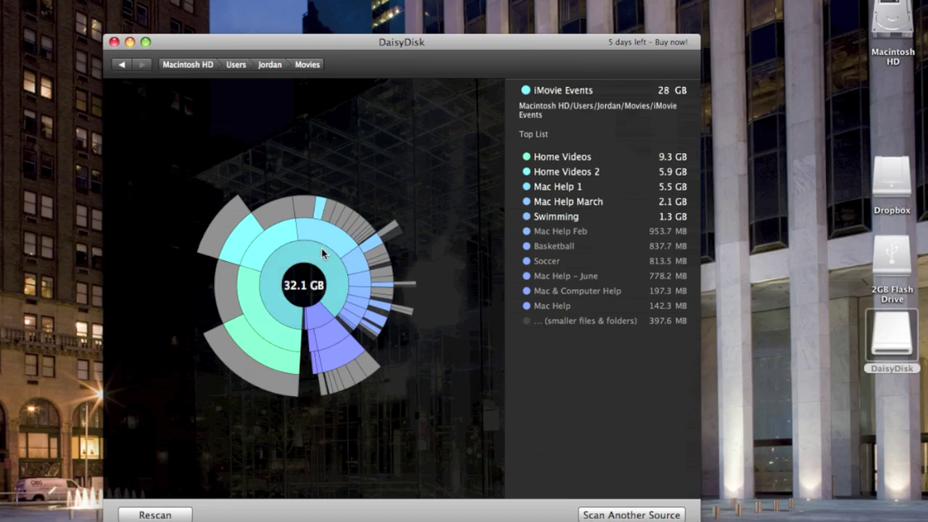
click(353, 270)
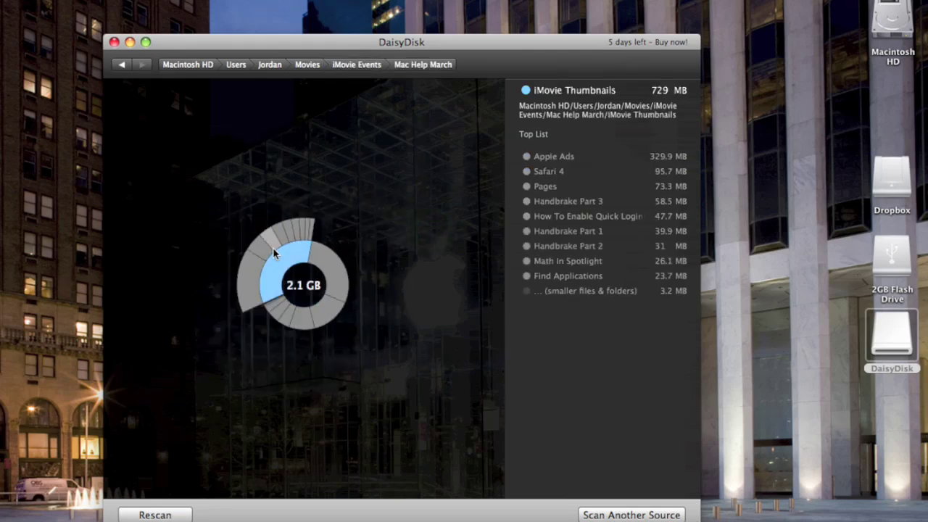
click(126, 67)
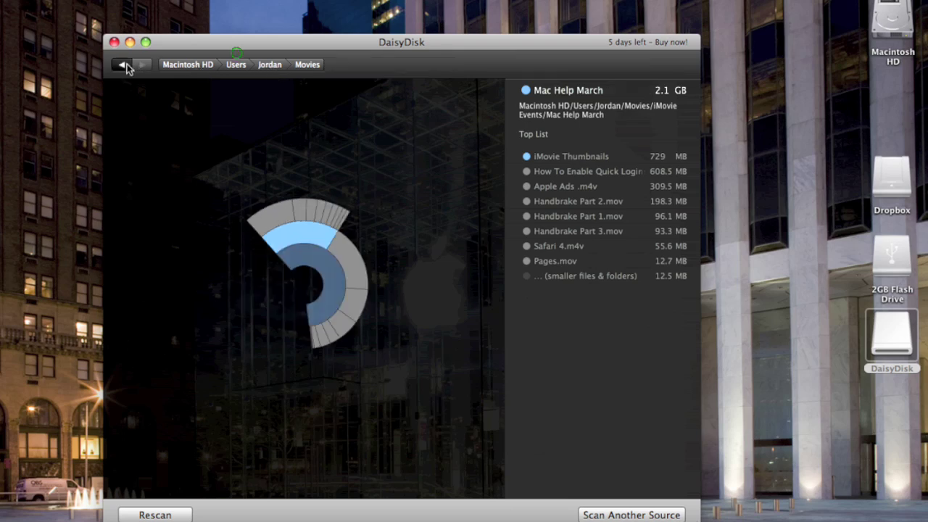
click(270, 66)
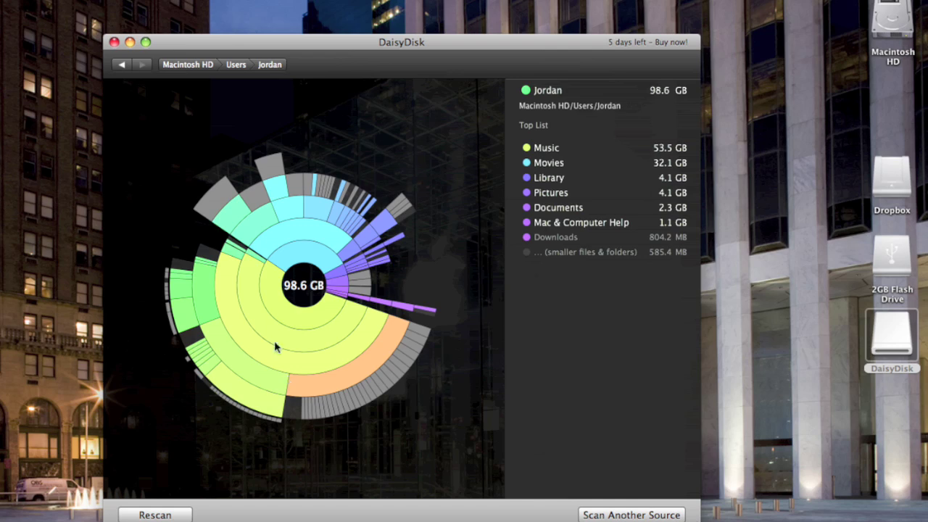
Open Music (53.5 GB), then its iTunes Music folder (50.1 GB) in the sunburst
click(281, 292)
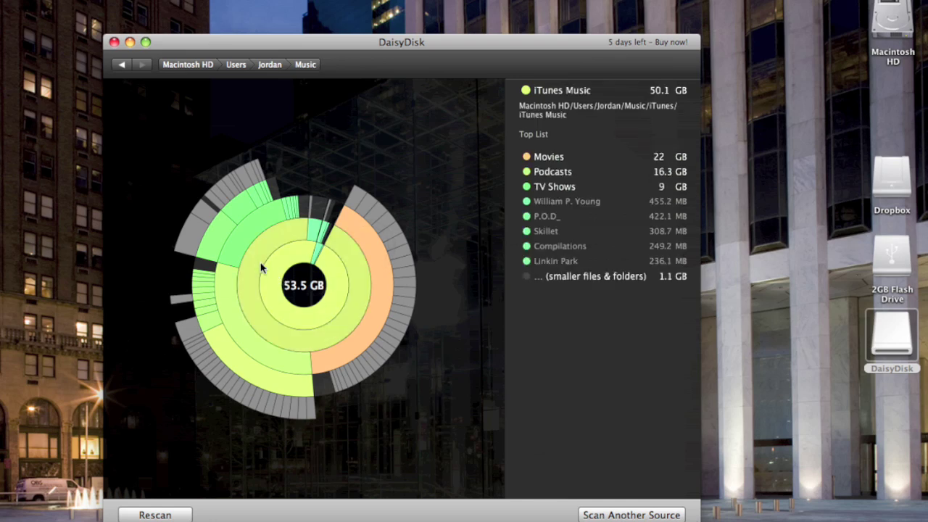
click(286, 235)
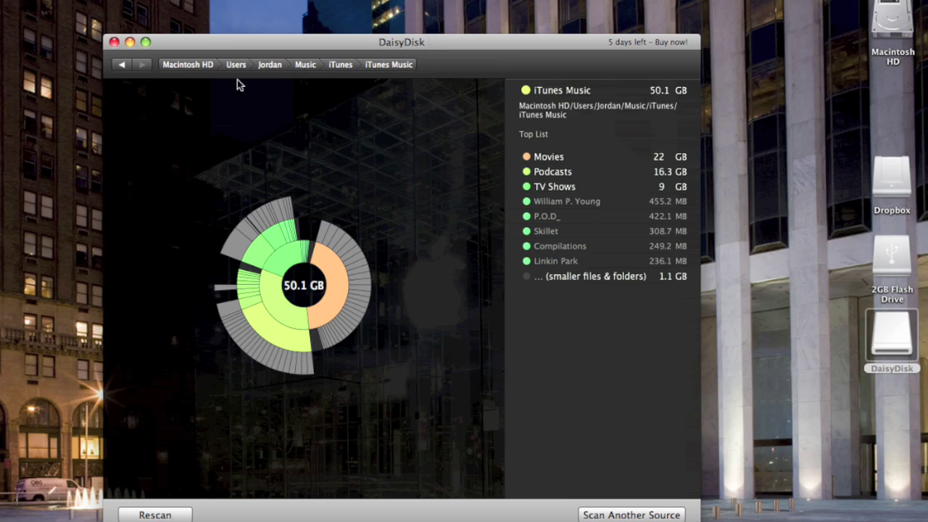
Jump back to Jordan, then up to the 179.3 GB Macintosh HD overview
click(268, 64)
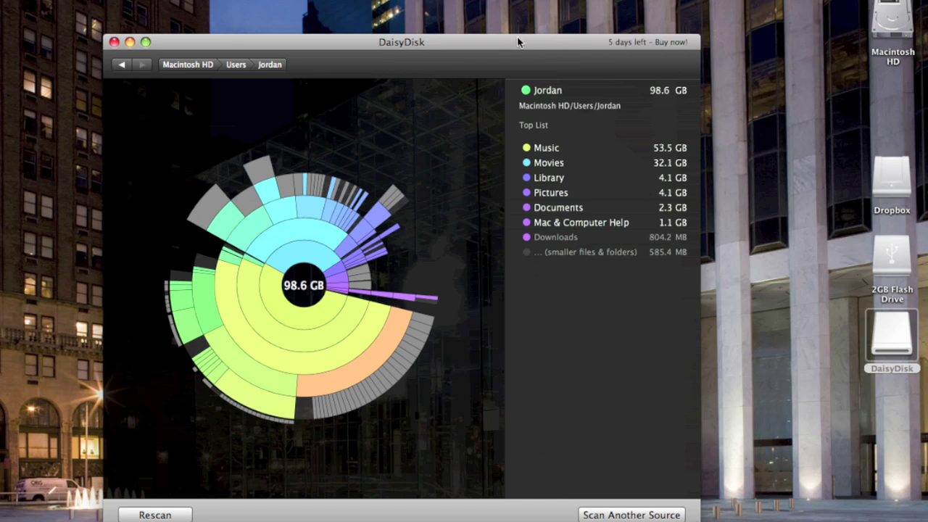
click(204, 66)
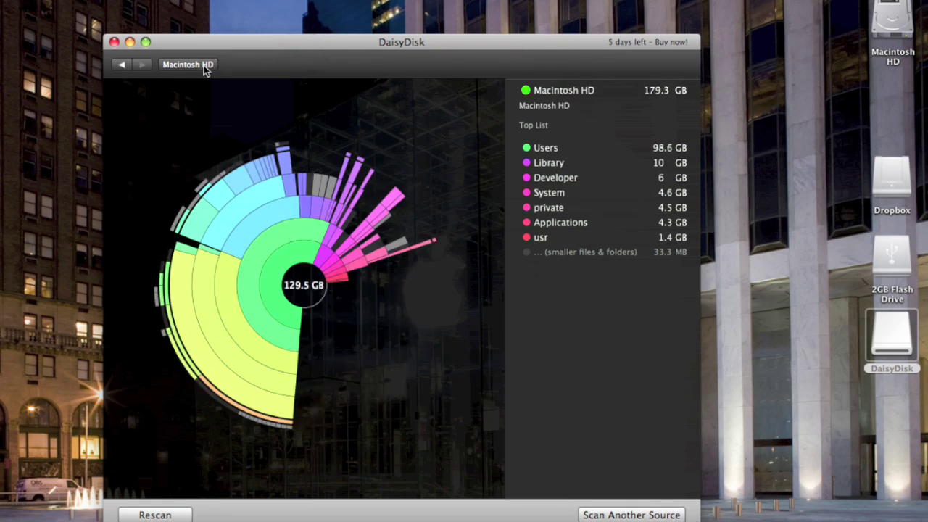